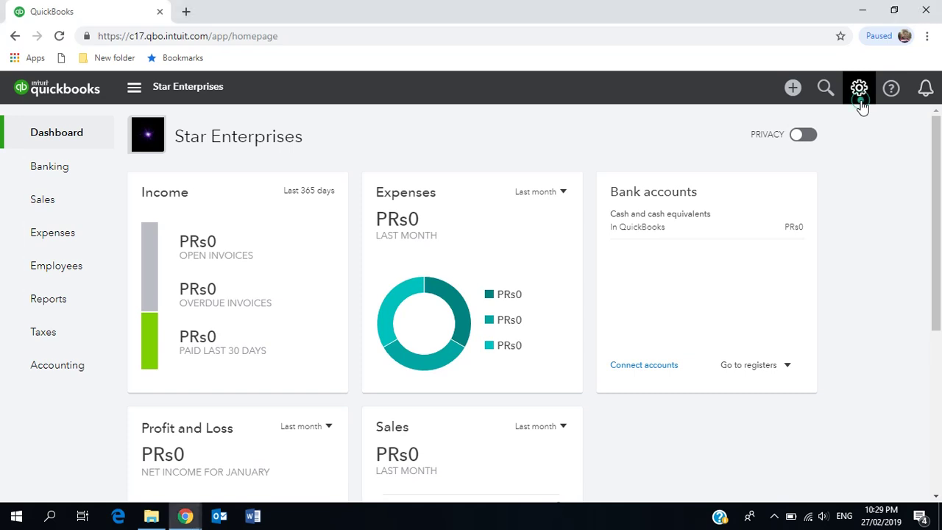
Go to Manage Users under Your Company in the gear settings menu
{"action": "left_click", "coordinate": [861, 106]}
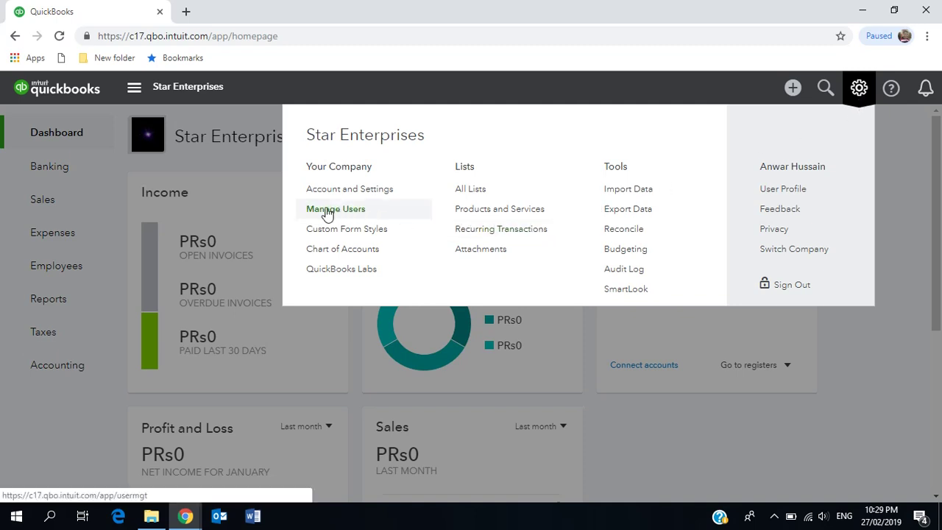
{"action": "left_click", "coordinate": [290, 211]}
{"action": "left_click", "coordinate": [324, 214]}
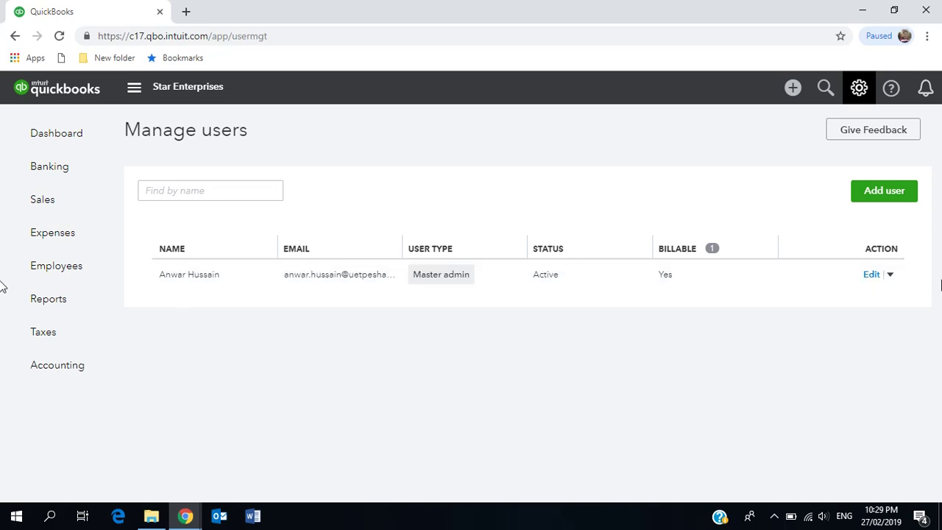
Choose View user activity from the master admin's Edit dropdown to see this month's Audit Log
{"action": "left_click", "coordinate": [890, 277]}
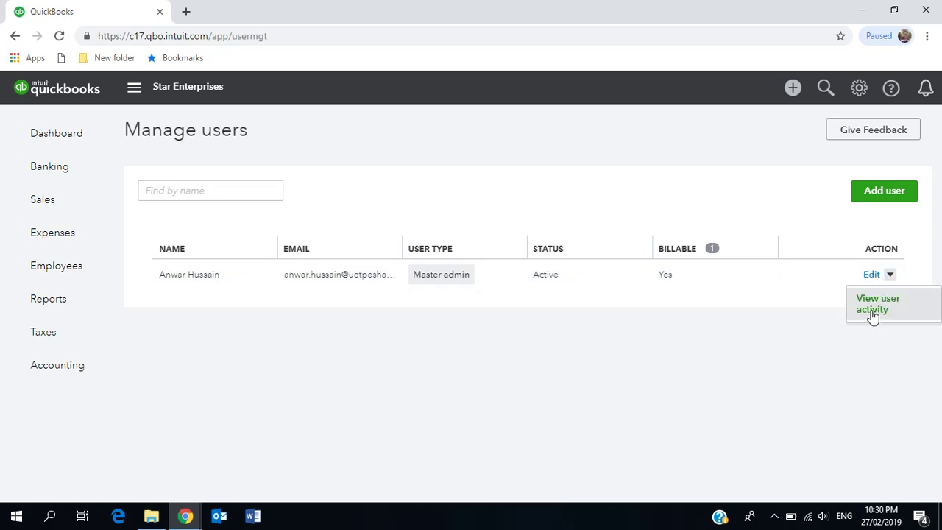
{"action": "left_click", "coordinate": [893, 276]}
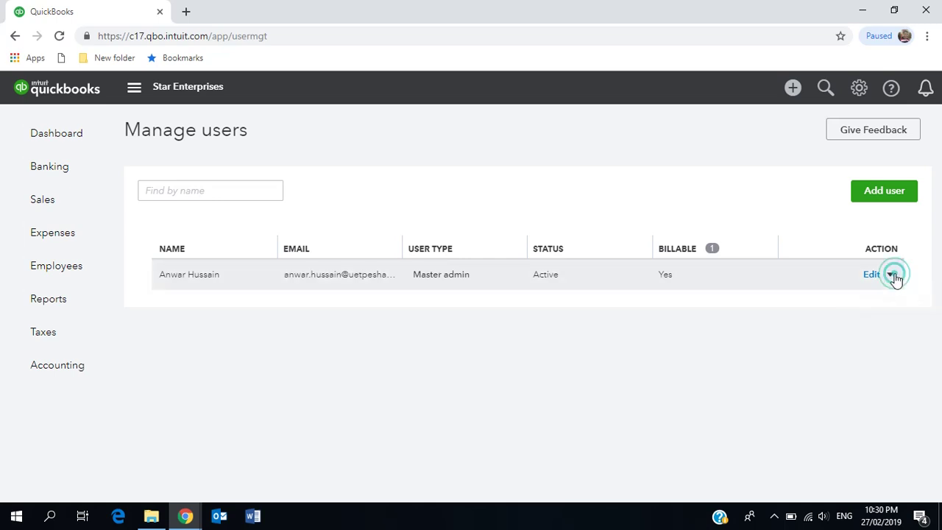
{"action": "left_click", "coordinate": [894, 277]}
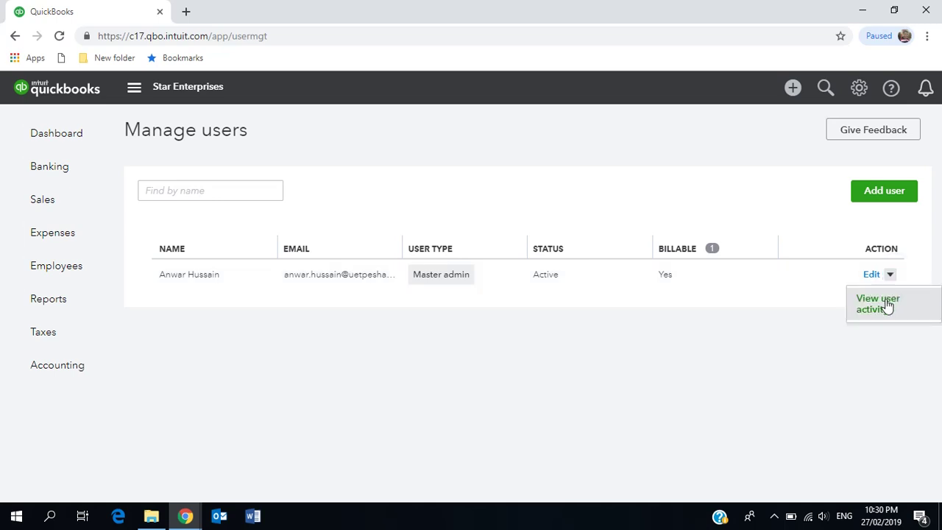
{"action": "left_click", "coordinate": [888, 305]}
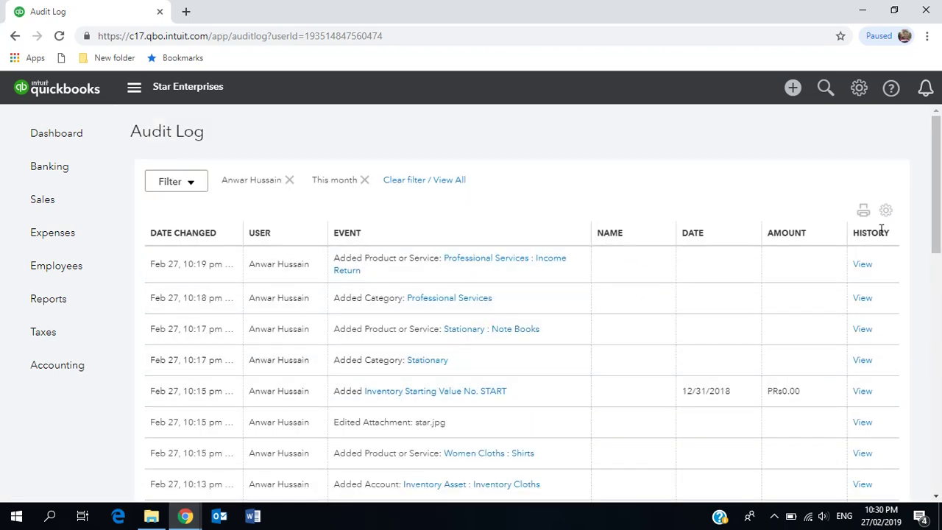
Scroll through the admin's February 27 audit log entries, then bring up the gear settings menu
{"action": "scroll", "coordinate": [939, 259], "scroll_direction": "down", "scroll_amount": 1}
{"action": "left_click_drag", "start_coordinate": [940, 259], "coordinate": [935, 221]}
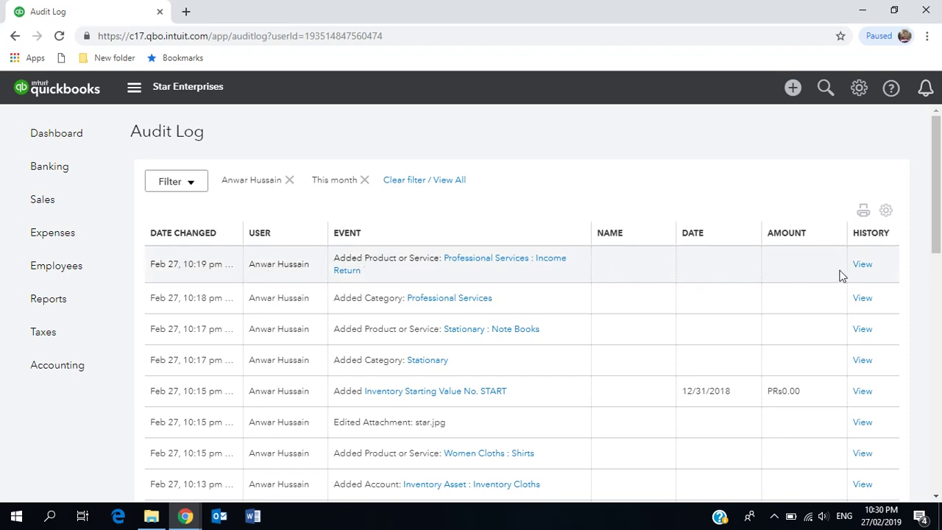
{"action": "mouse_move", "coordinate": [81, 171]}
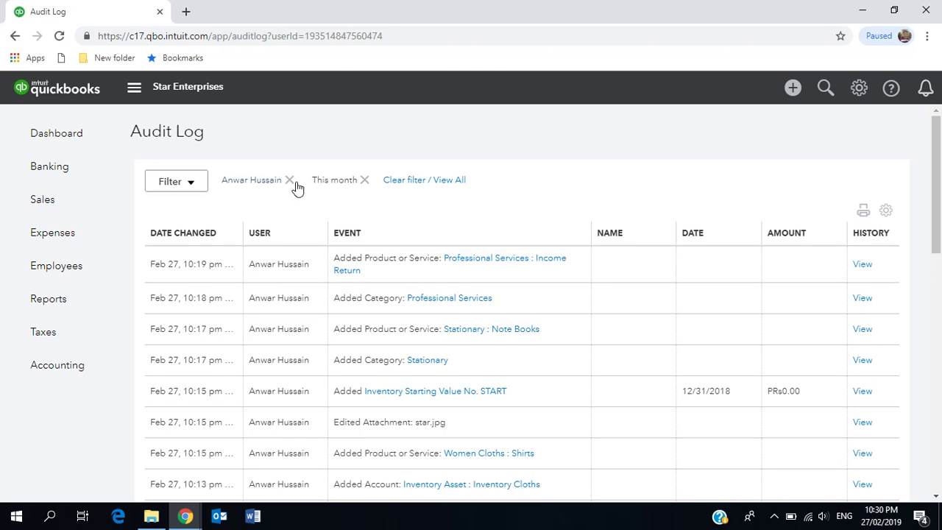
{"action": "left_click", "coordinate": [859, 89]}
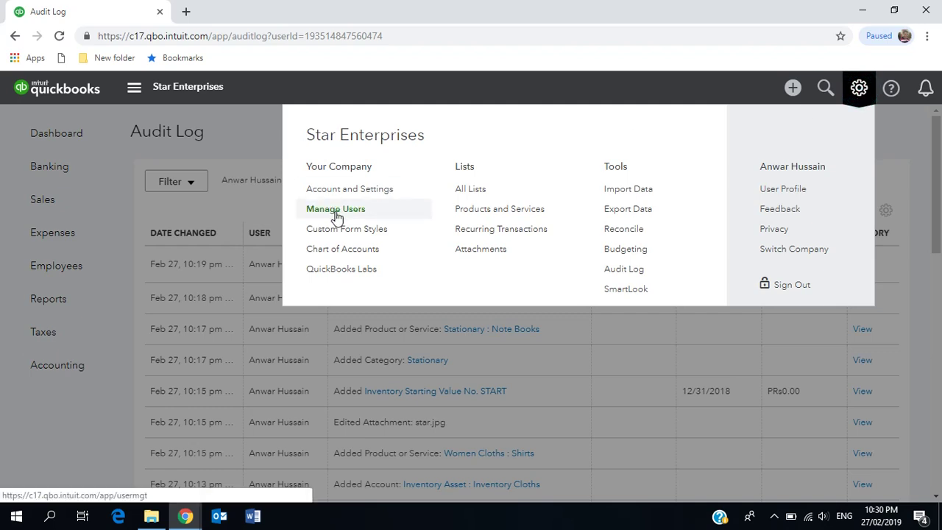
Return to Manage users and start the Add a new user wizard at the user type step
{"action": "left_click", "coordinate": [335, 210]}
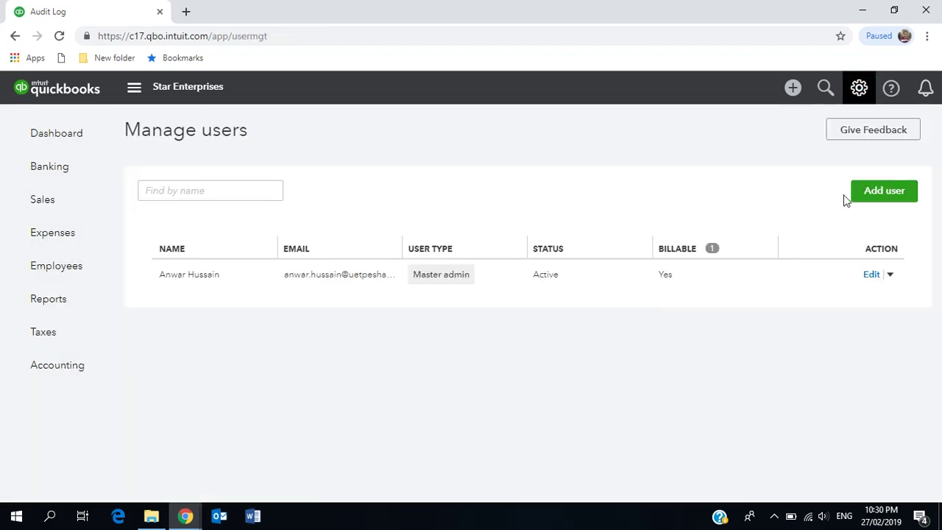
{"action": "left_click", "coordinate": [887, 198]}
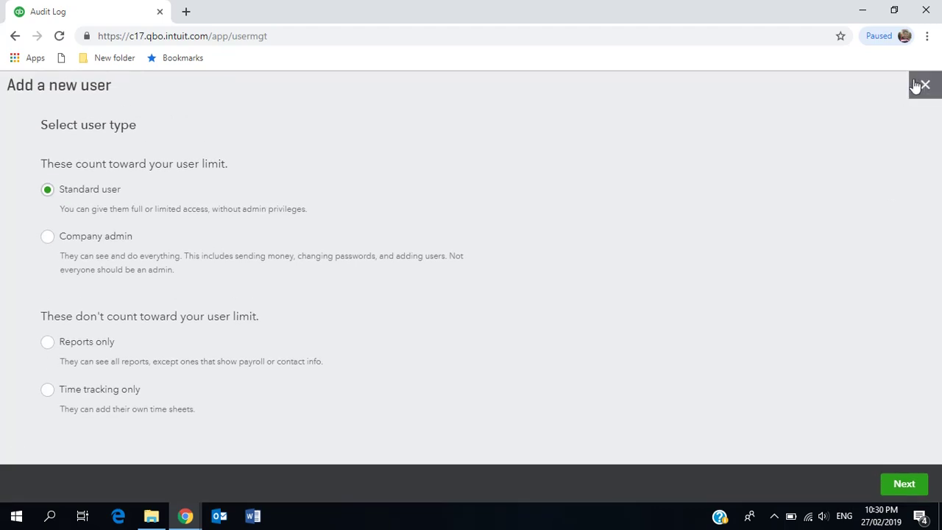
{"action": "left_click", "coordinate": [923, 86]}
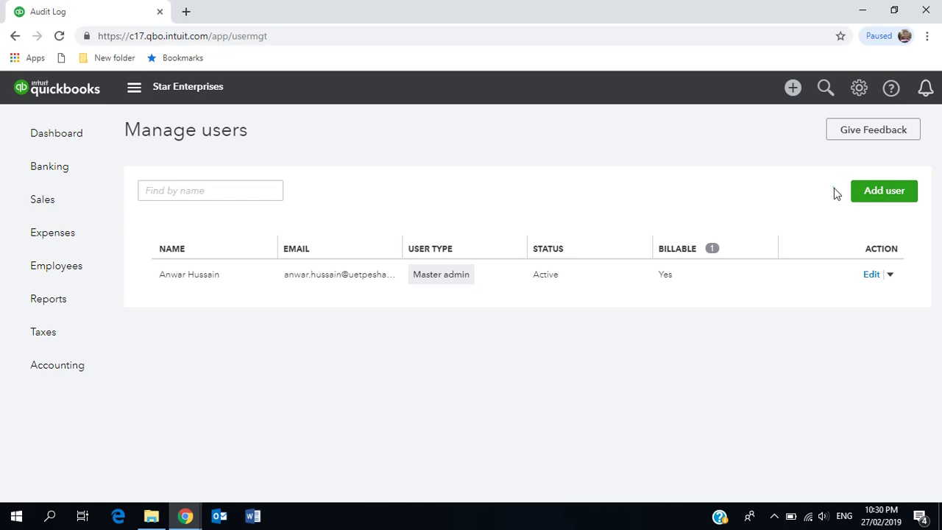
{"action": "left_click", "coordinate": [870, 195]}
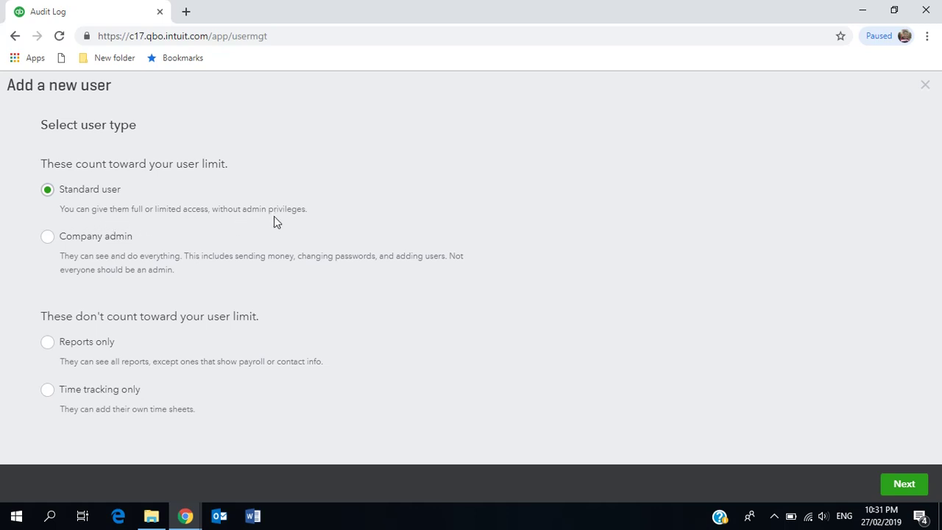
Keep the new user as Standard user rather than Company admin and advance to access rights
{"action": "left_click", "coordinate": [95, 244]}
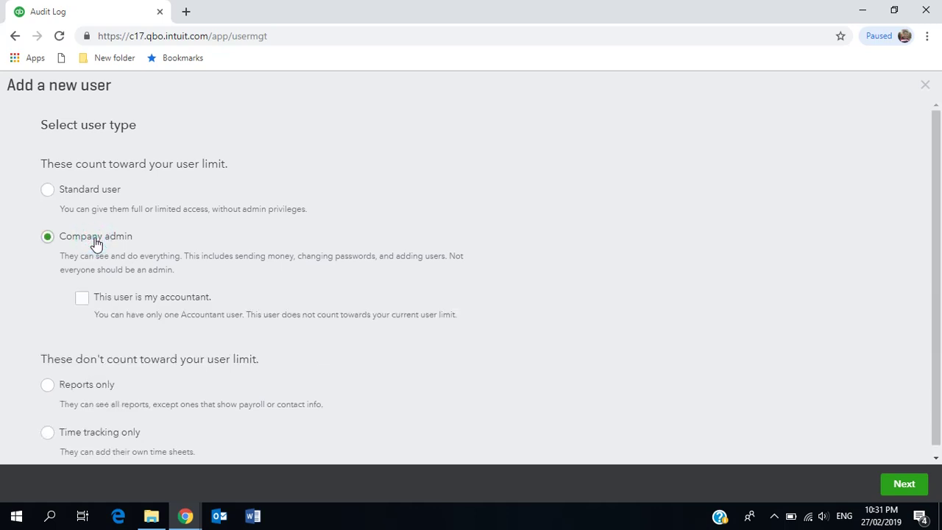
{"action": "left_click", "coordinate": [82, 197]}
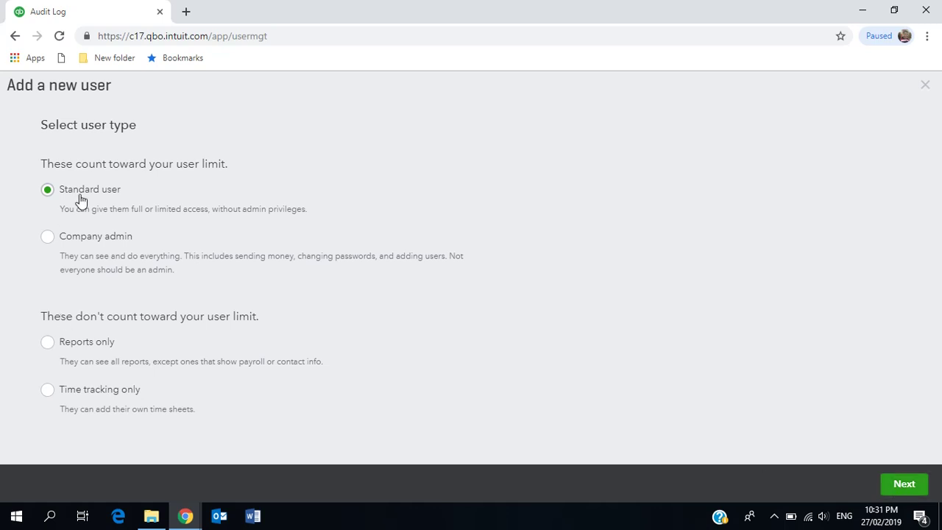
{"action": "left_click", "coordinate": [921, 492]}
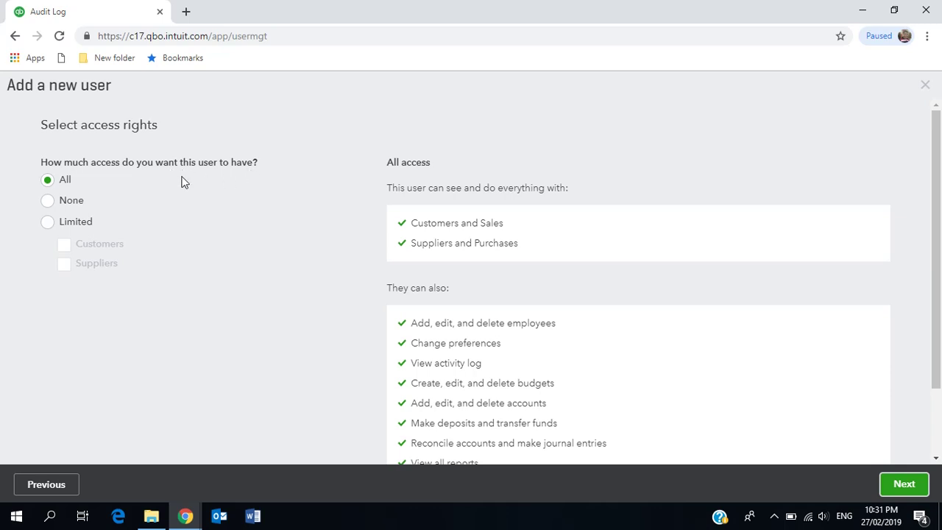
Grant Limited accounting access with only Suppliers ticked, review the permissions, and continue
{"action": "left_click", "coordinate": [49, 201]}
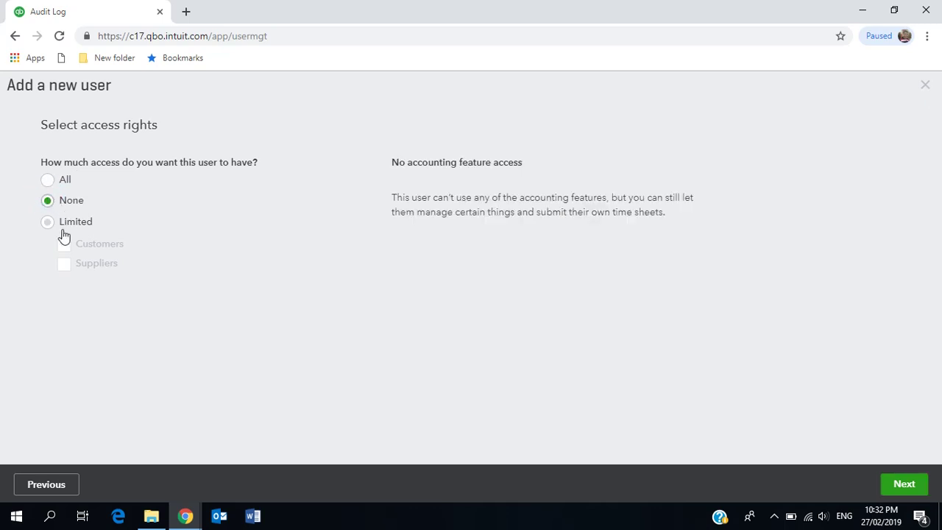
{"action": "left_click", "coordinate": [48, 227]}
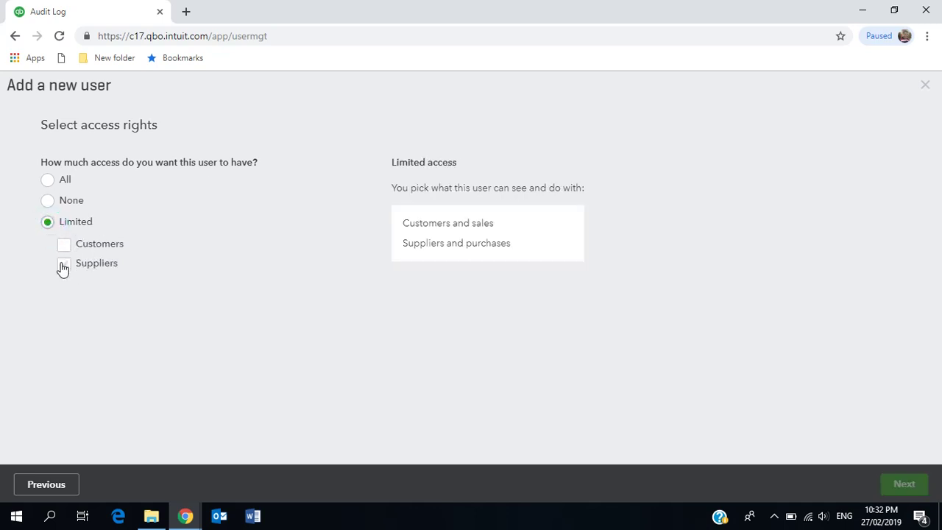
{"action": "left_click", "coordinate": [63, 265]}
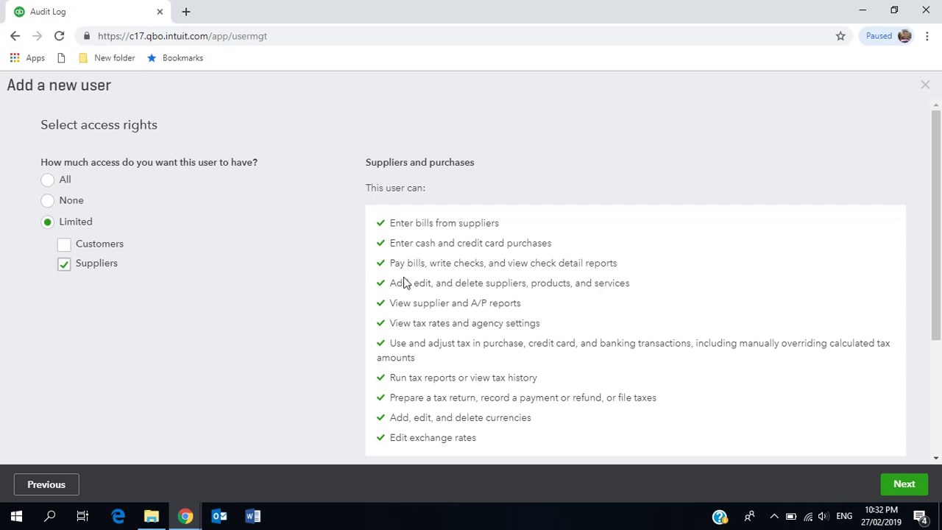
{"action": "left_click_drag", "start_coordinate": [937, 266], "coordinate": [941, 452]}
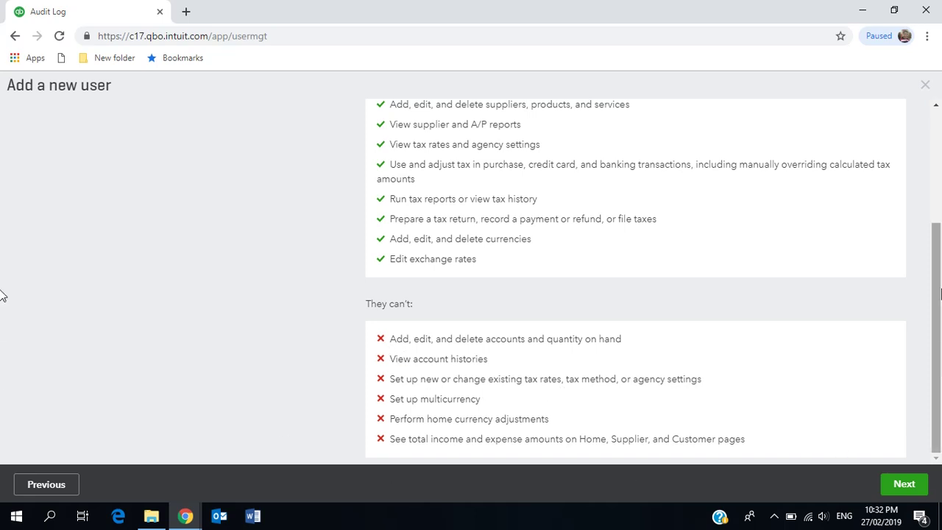
{"action": "left_click_drag", "start_coordinate": [935, 271], "coordinate": [921, 122]}
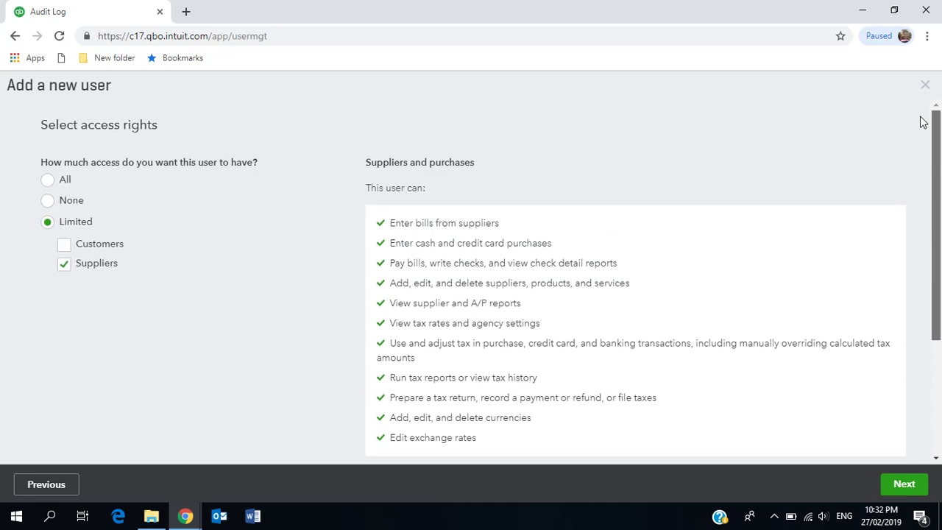
{"action": "left_click", "coordinate": [906, 487]}
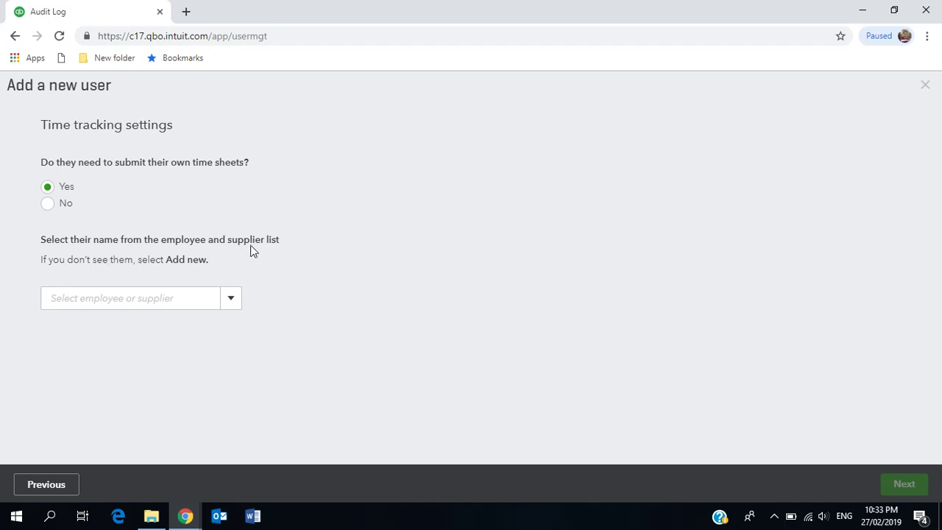
Set submitting own time sheets to No, then continue to the user settings step
{"action": "left_click", "coordinate": [48, 204]}
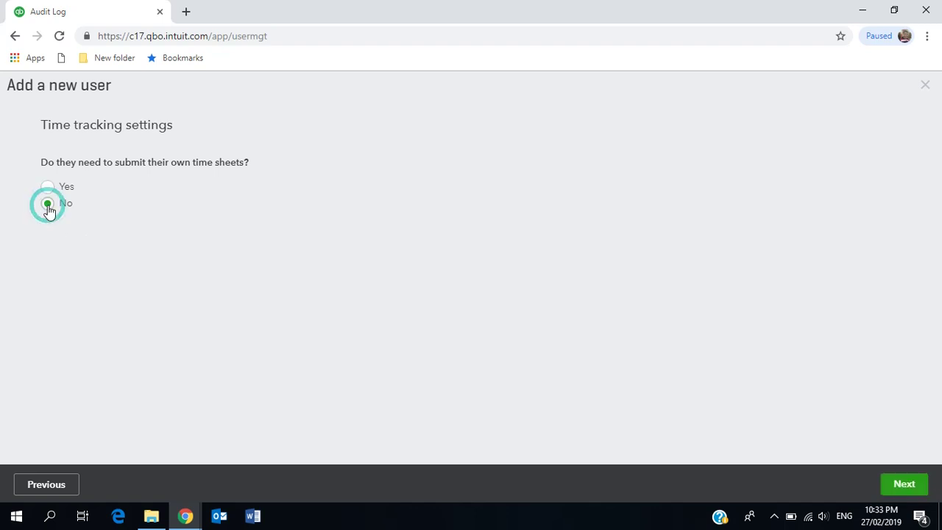
{"action": "left_click", "coordinate": [51, 187]}
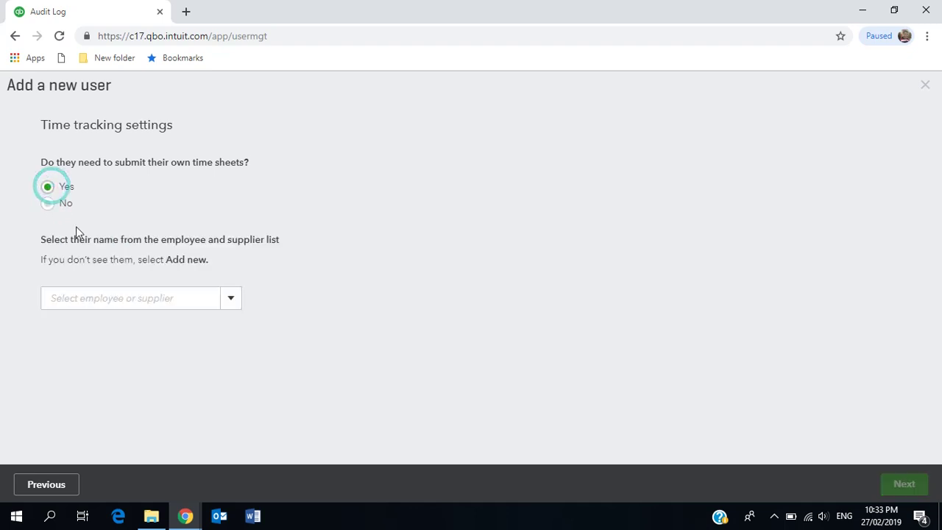
{"action": "left_click", "coordinate": [237, 306]}
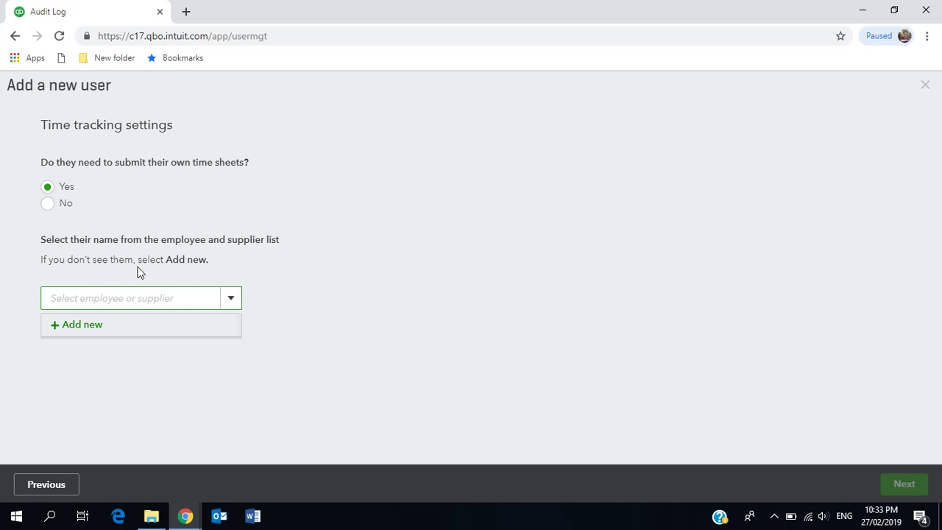
{"action": "left_click", "coordinate": [95, 328]}
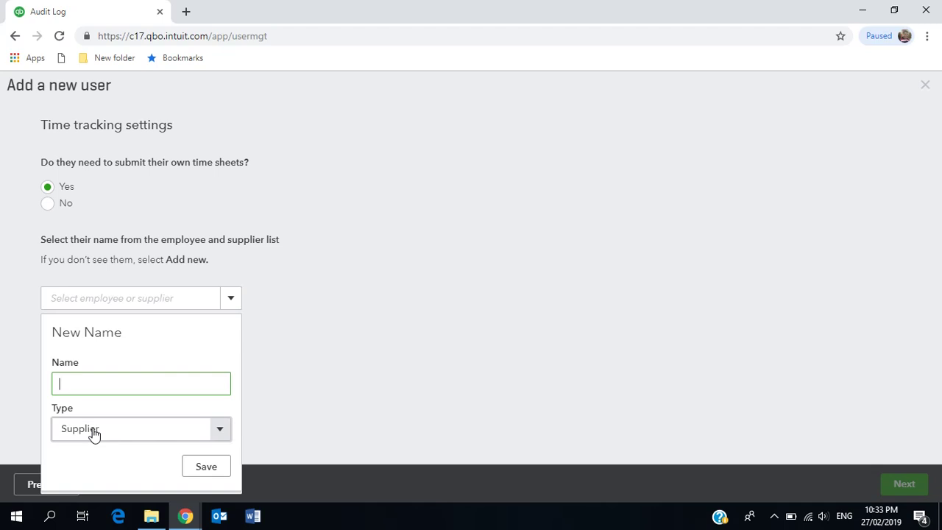
{"action": "left_click", "coordinate": [310, 297]}
{"action": "left_click", "coordinate": [57, 204]}
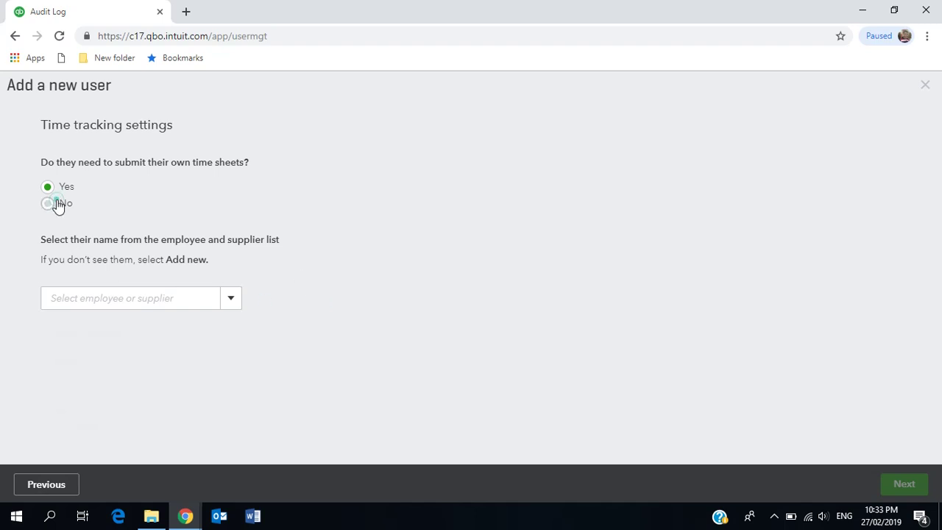
{"action": "left_click", "coordinate": [899, 483]}
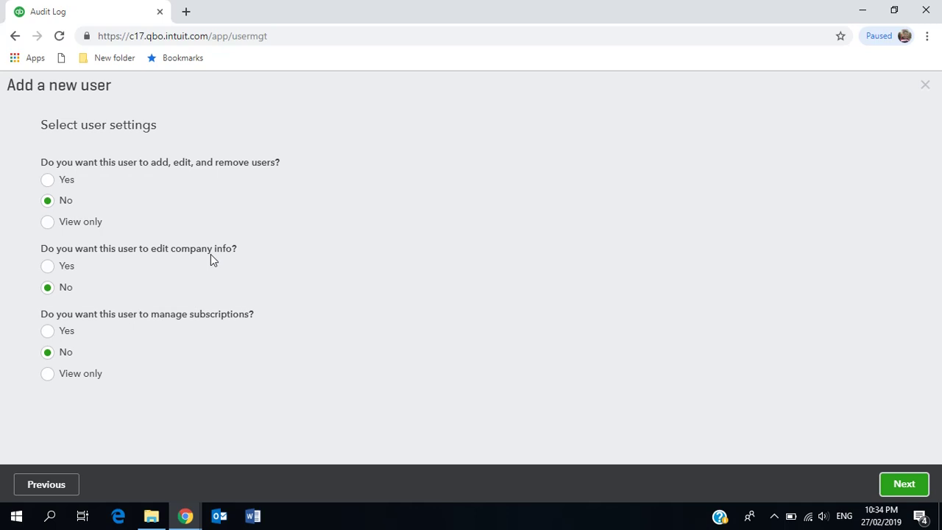
Leave No for managing users, company info and subscriptions, then advance to contact info
{"action": "left_click", "coordinate": [50, 289]}
{"action": "left_click", "coordinate": [898, 490]}
{"action": "left_click", "coordinate": [84, 184]}
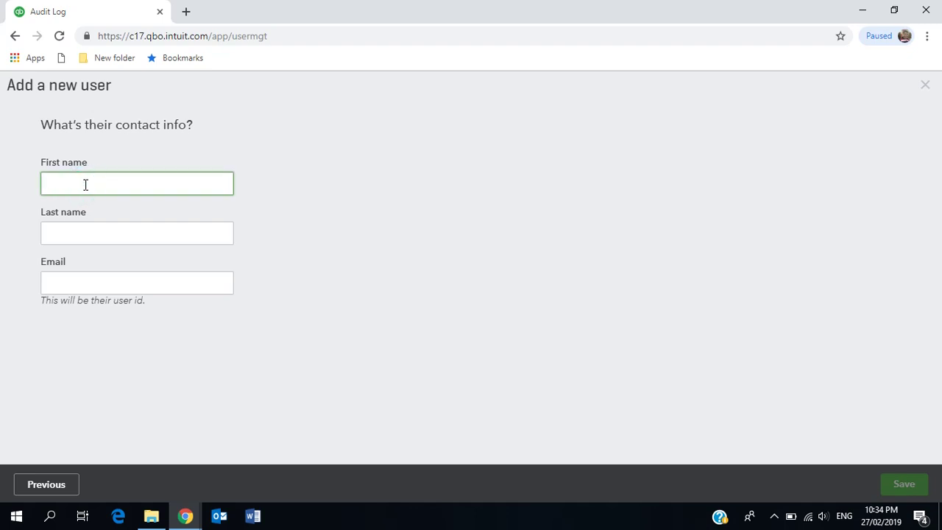
Type the user's first name, last name and e-mail address into the contact info fields
{"action": "key", "text": "Tab"}
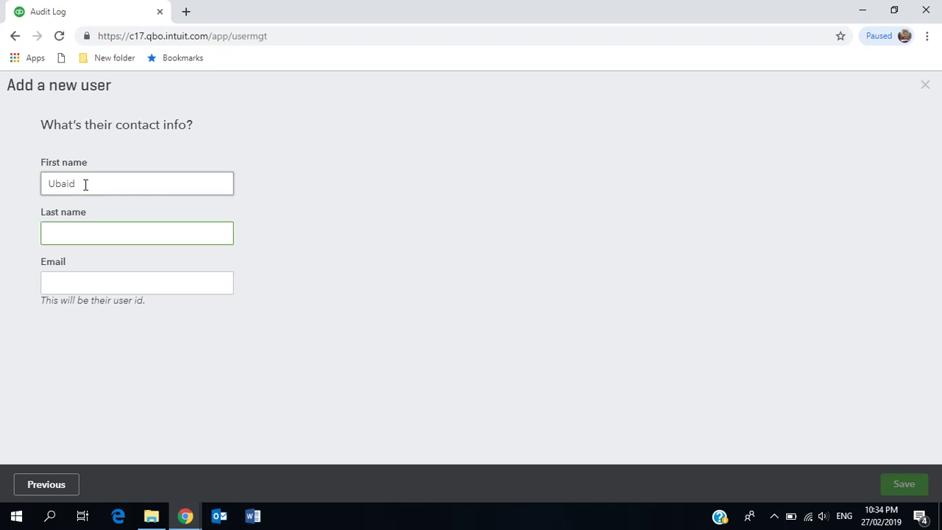
{"action": "key", "text": "Tab"}
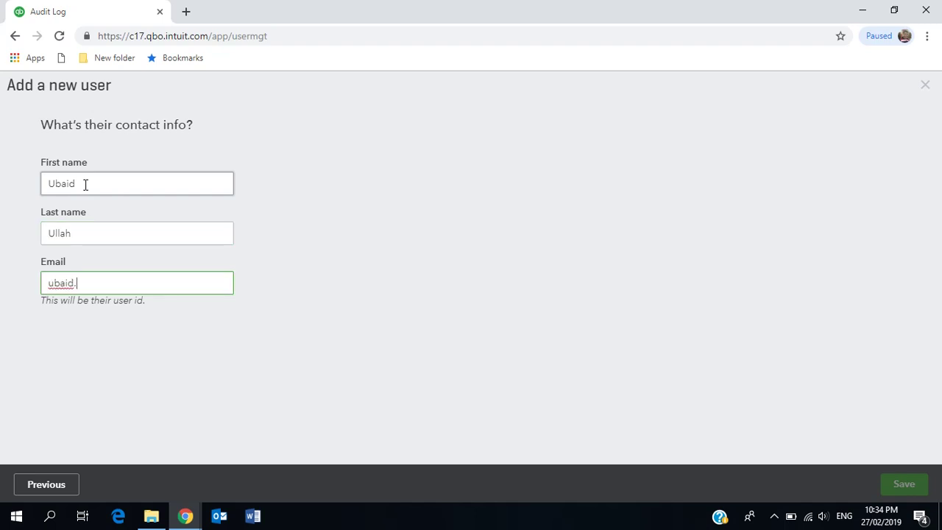
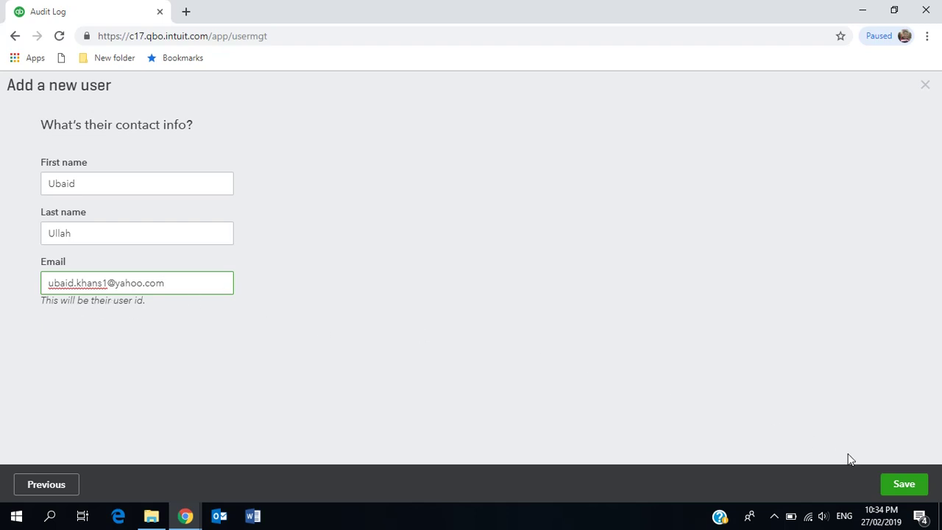
Save the new Standard user and send their invitation
{"action": "left_click", "coordinate": [887, 483]}
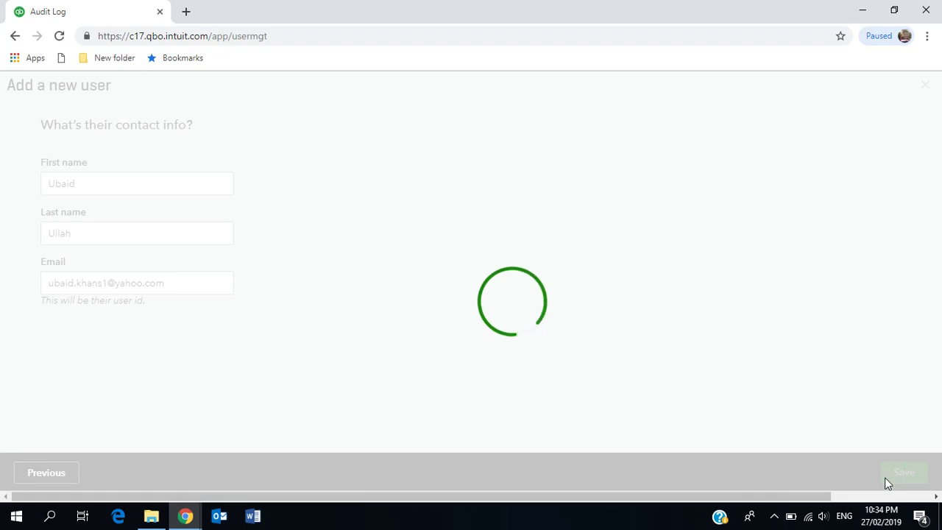